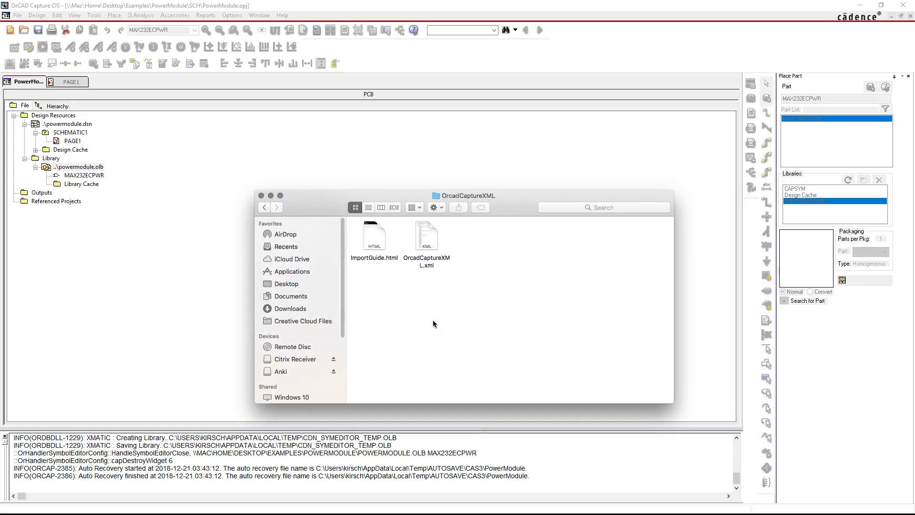
# - Show OrCAD's PAGE1 schematic with U1 MAX232ECPWR, then the Digi-Key MAX232ECPWR page in Chrome
pyautogui.click(430, 316)
pyautogui.click(433, 312)
pyautogui.click(159, 98)
pyautogui.click(87, 120)
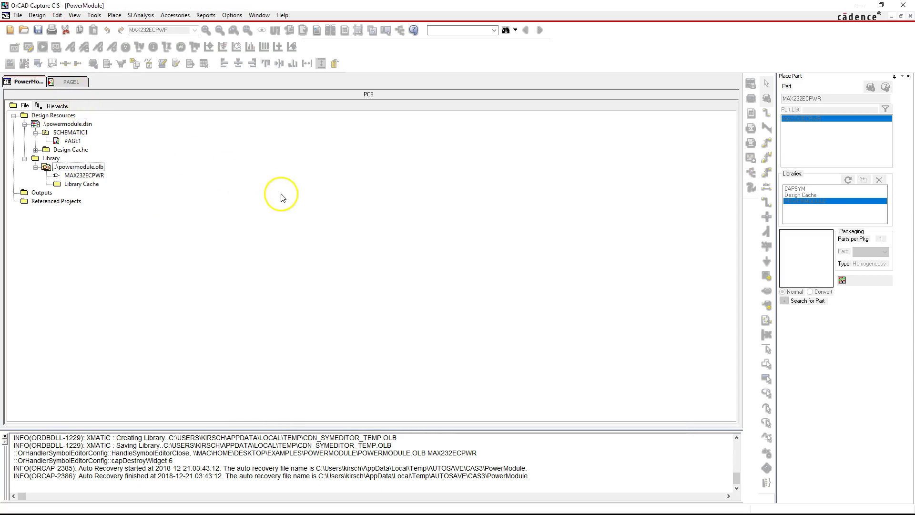
pyautogui.click(69, 82)
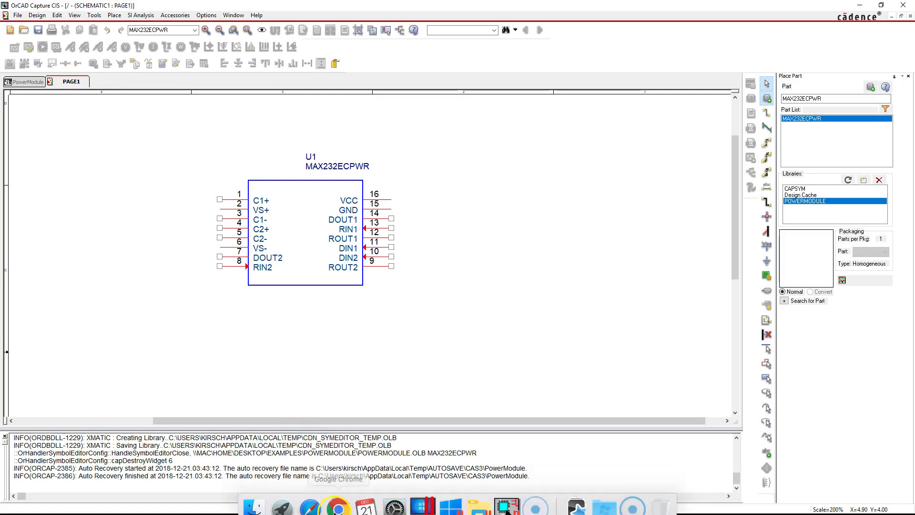
pyautogui.click(337, 498)
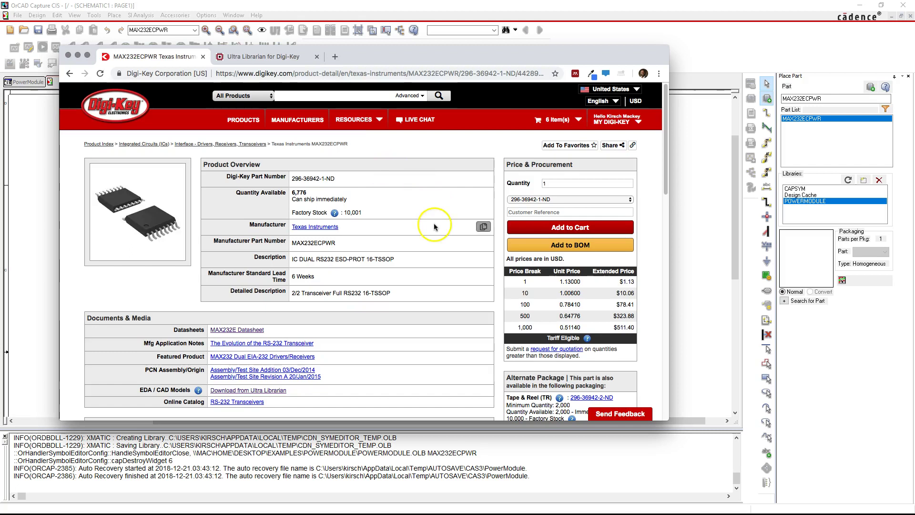
# - Scroll through the Digi-Key MAX232ECPWR details and minimize Chrome to reveal the schematic
pyautogui.scroll(-1, 402, 224)
pyautogui.scroll(-2, 405, 247)
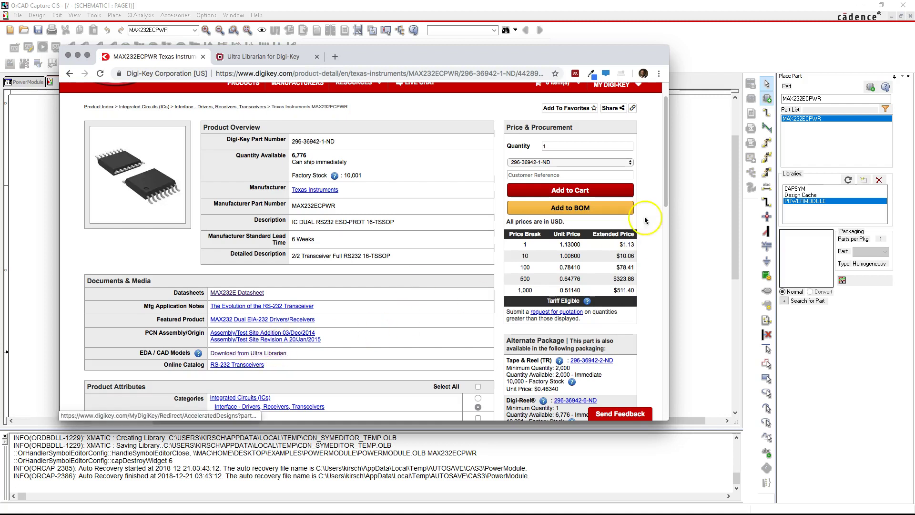
pyautogui.click(77, 57)
# - Check OrcadCaptureXML.xml in Finder, then select powermodule.olb in the PowerModule project tree
pyautogui.moveTo(267, 497)
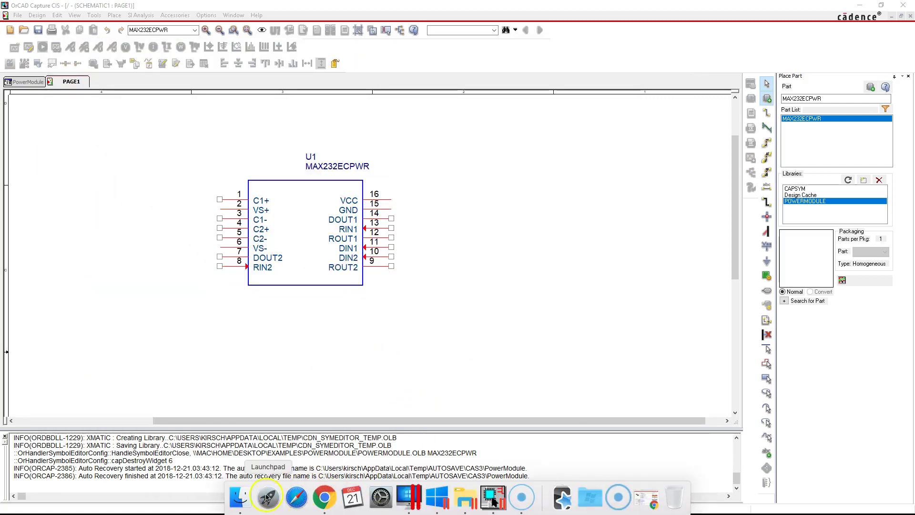
pyautogui.click(239, 497)
pyautogui.click(427, 240)
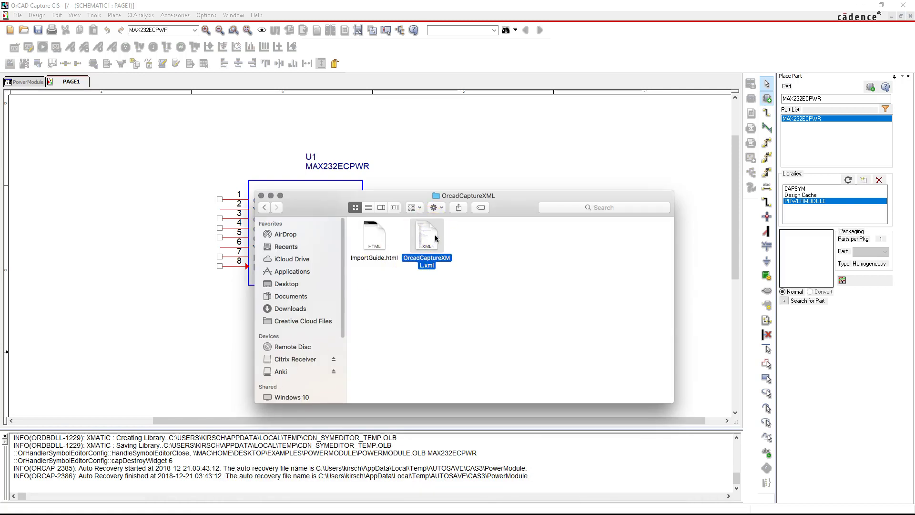
pyautogui.click(270, 196)
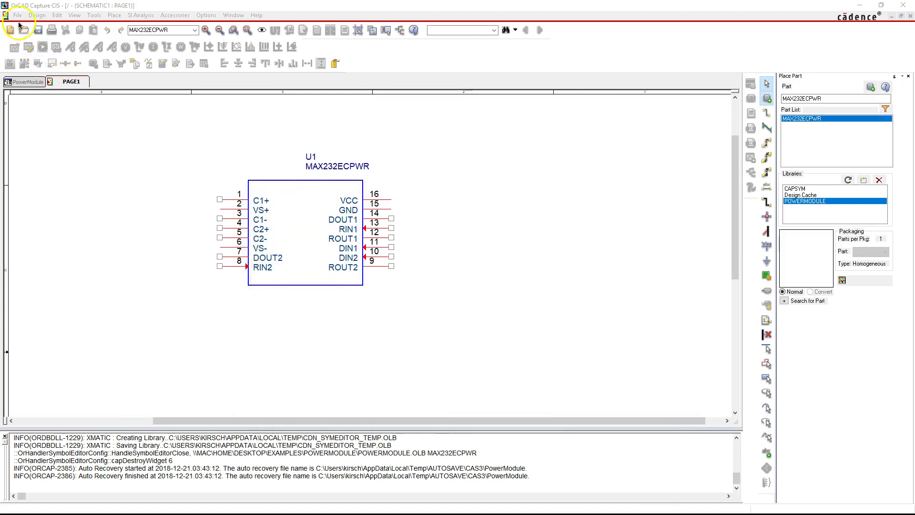
pyautogui.click(27, 82)
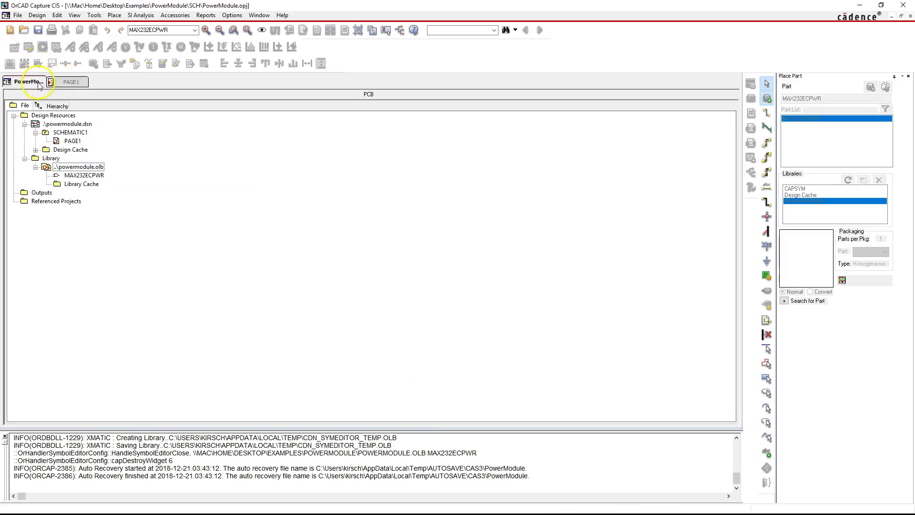
pyautogui.click(77, 166)
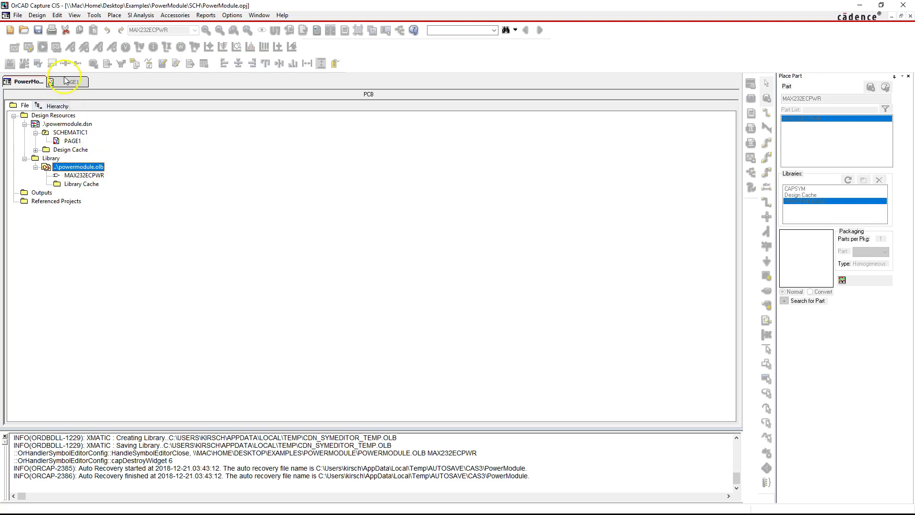
# - Start a File > Import > Library XML import with OrcadCaptureXML.xml as the source file
pyautogui.click(18, 16)
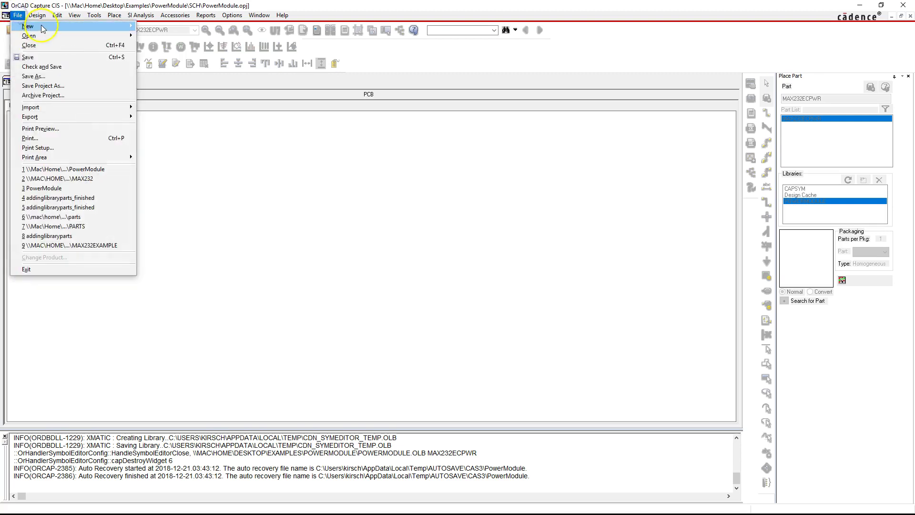
pyautogui.moveTo(95, 108)
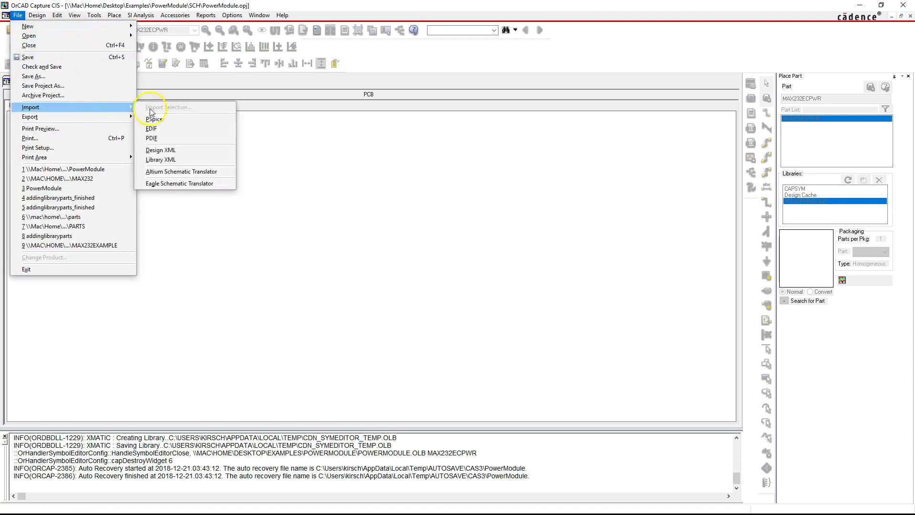
pyautogui.click(171, 161)
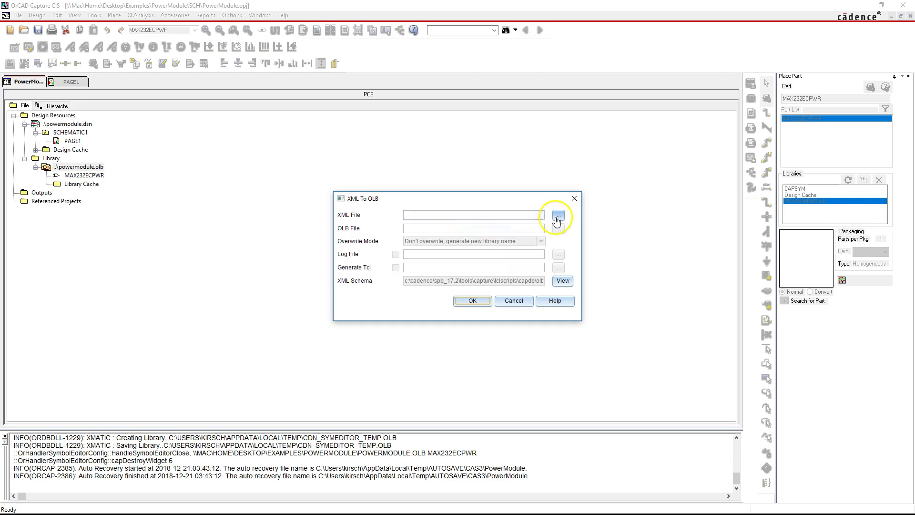
pyautogui.click(560, 217)
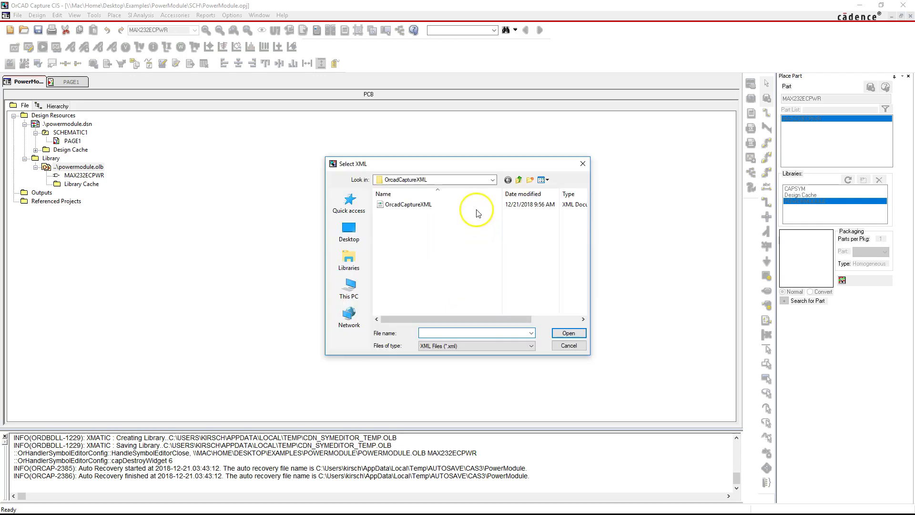
pyautogui.click(493, 183)
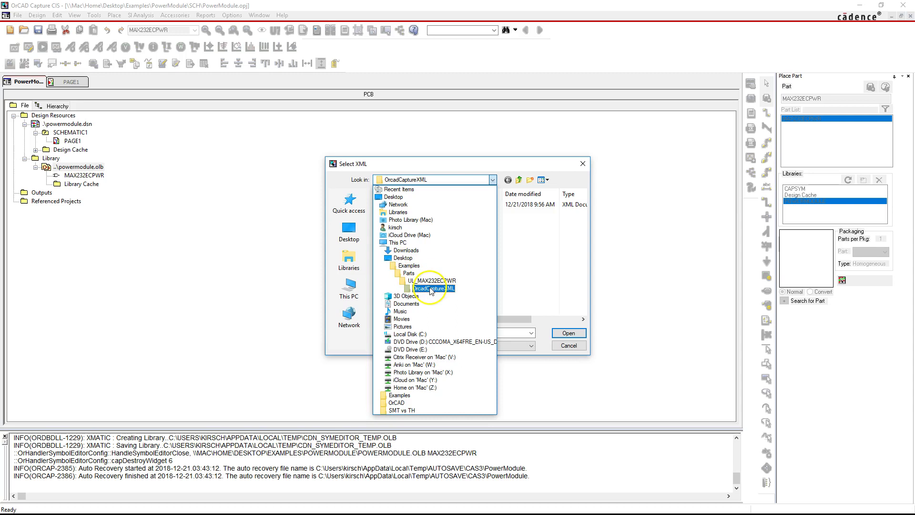
pyautogui.click(431, 289)
pyautogui.click(414, 205)
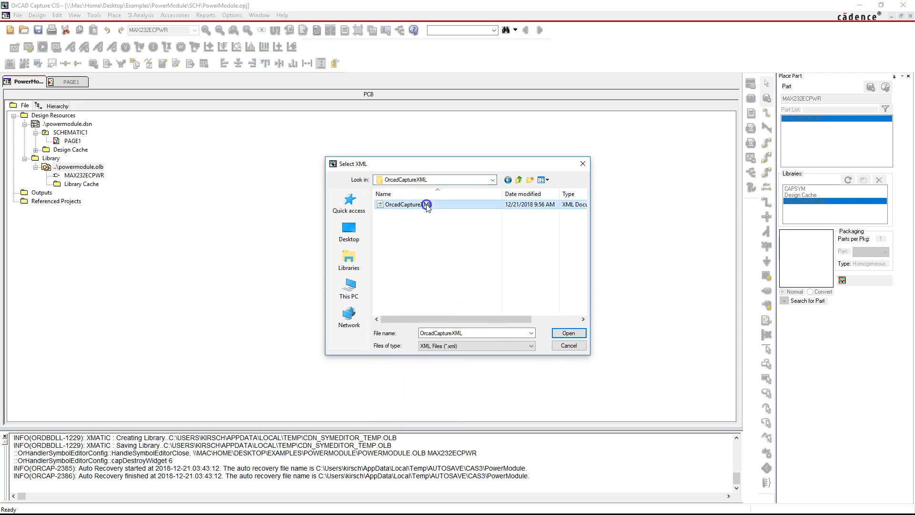
pyautogui.click(564, 333)
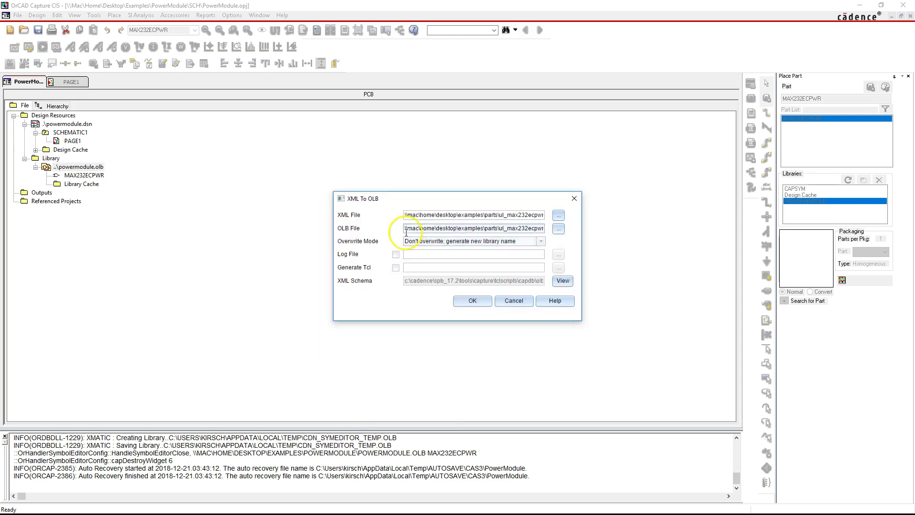
# - Rename the OLB output file to library2.olb and set Overwrite Mode in the XML To OLB dialog
pyautogui.moveTo(540, 230); pyautogui.dragTo(549, 229)
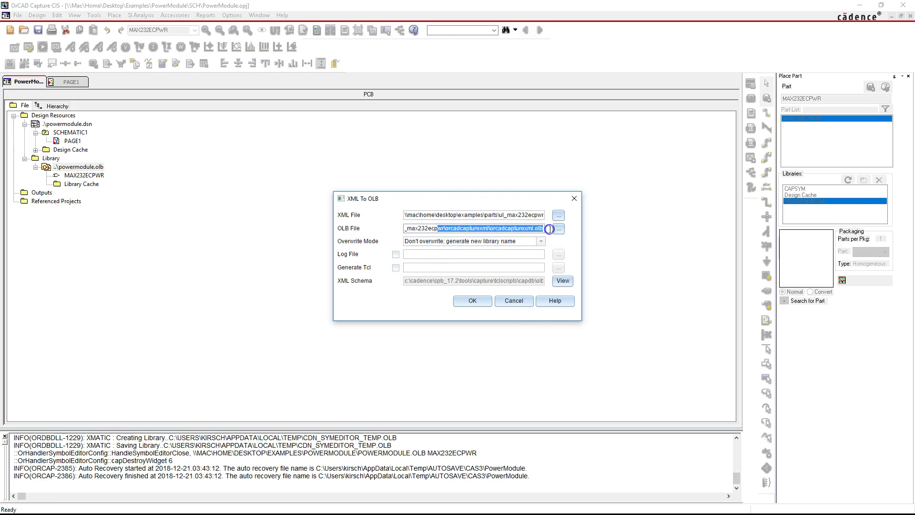
pyautogui.doubleClick(512, 229)
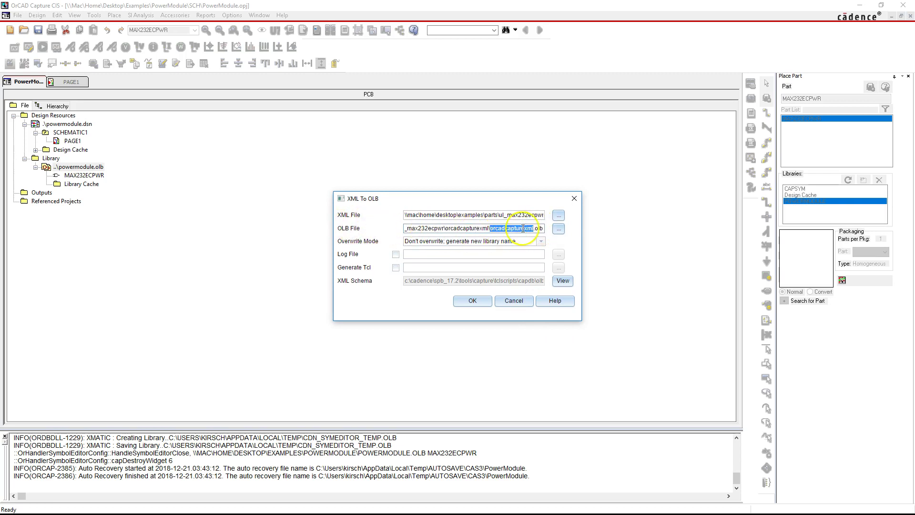
pyautogui.write('max')
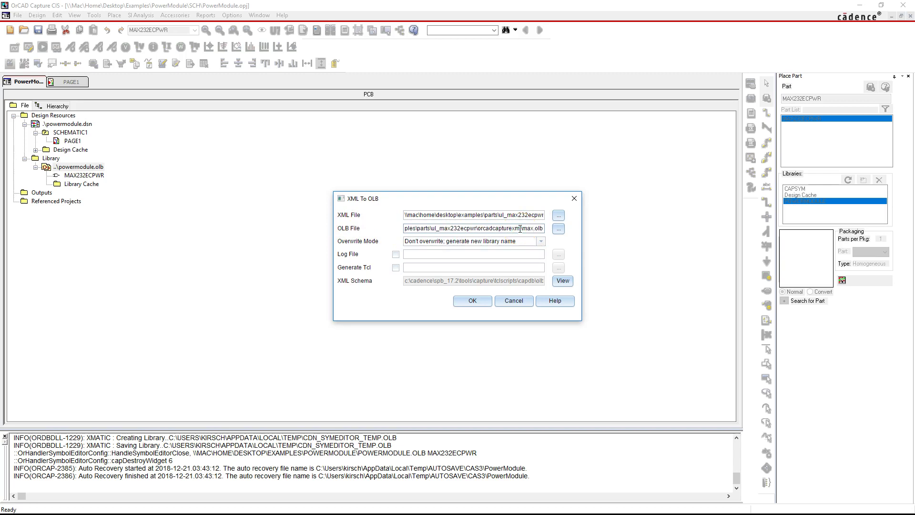
pyautogui.press('BackSpace')
pyautogui.press('BackSpace')
pyautogui.press('BackSpace')
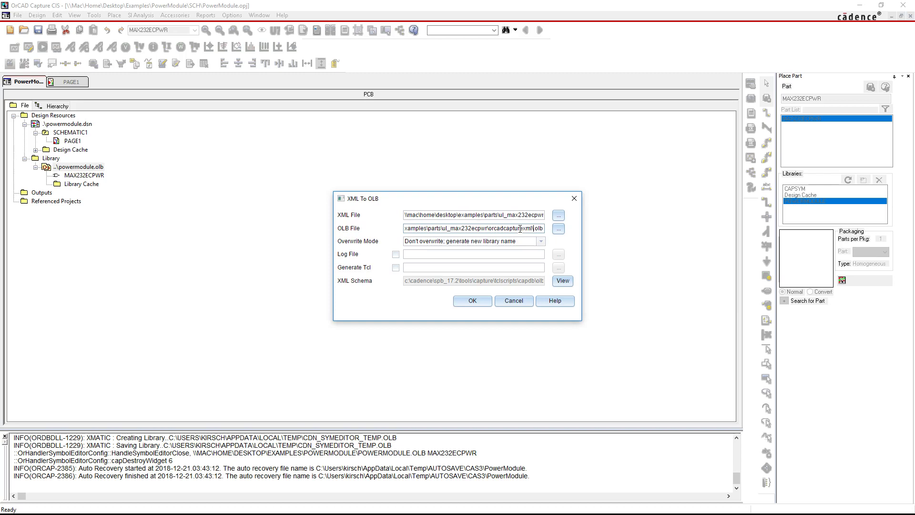
pyautogui.write('library2')
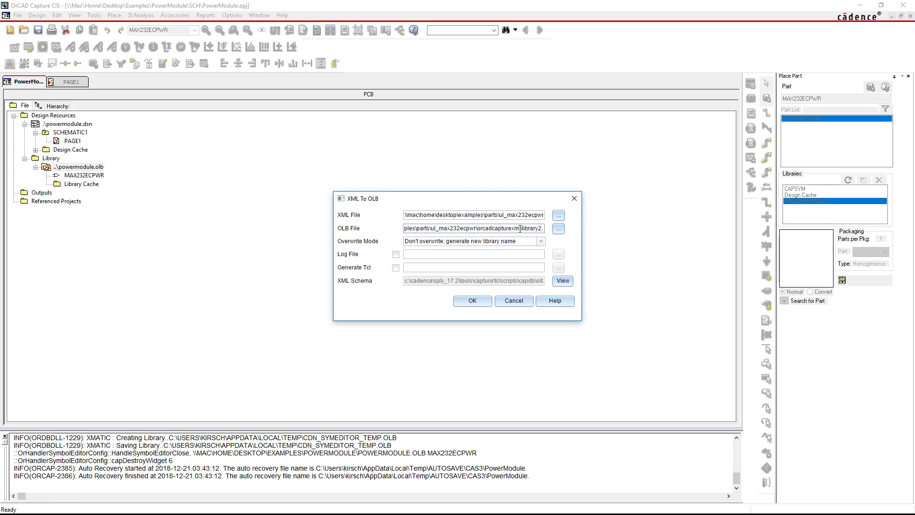
pyautogui.click(471, 241)
pyautogui.click(513, 231)
# - Run the XML-to-OLB conversion and review the log messages confirming library2.olb was created and saved
pyautogui.click(472, 301)
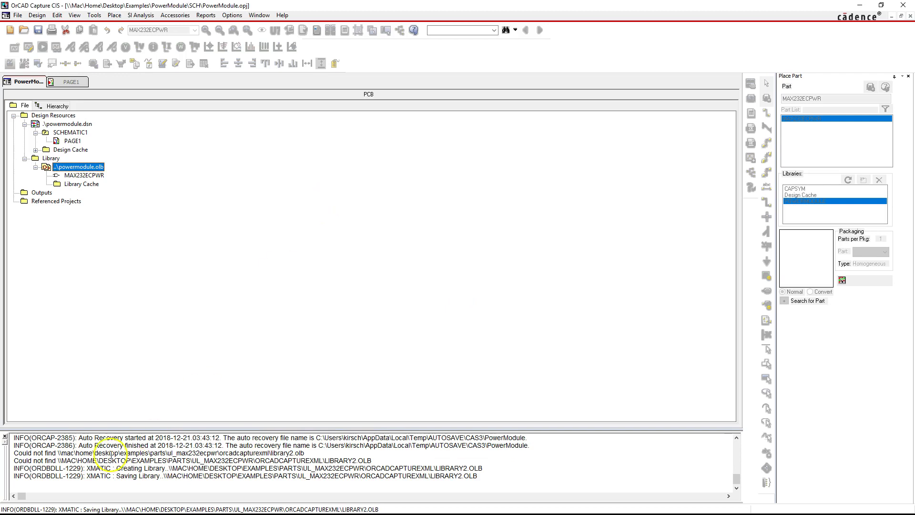
pyautogui.moveTo(81, 468); pyautogui.dragTo(405, 467)
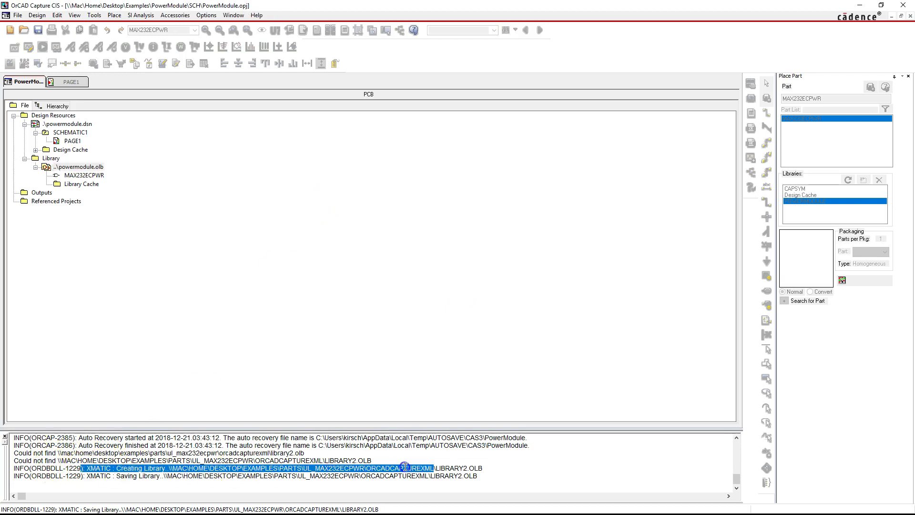
pyautogui.click(280, 471)
pyautogui.moveTo(116, 475); pyautogui.dragTo(476, 476)
pyautogui.click(472, 477)
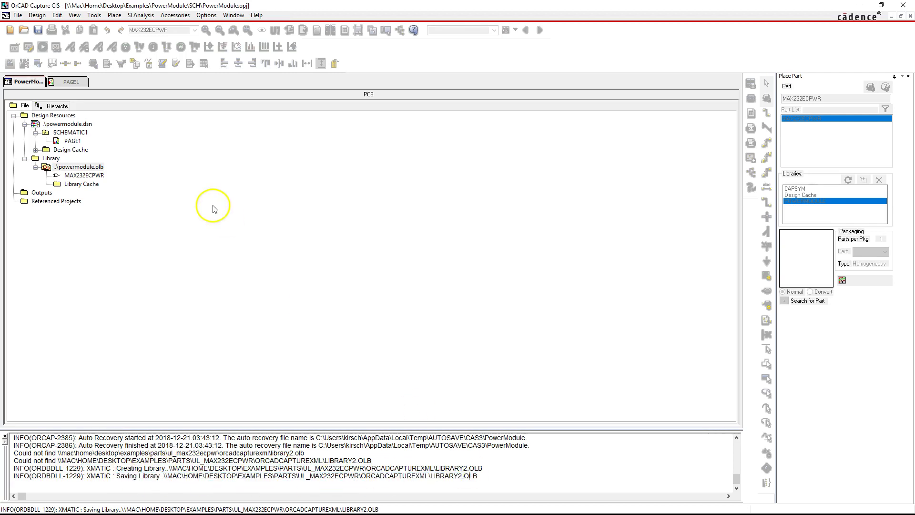
pyautogui.click(126, 94)
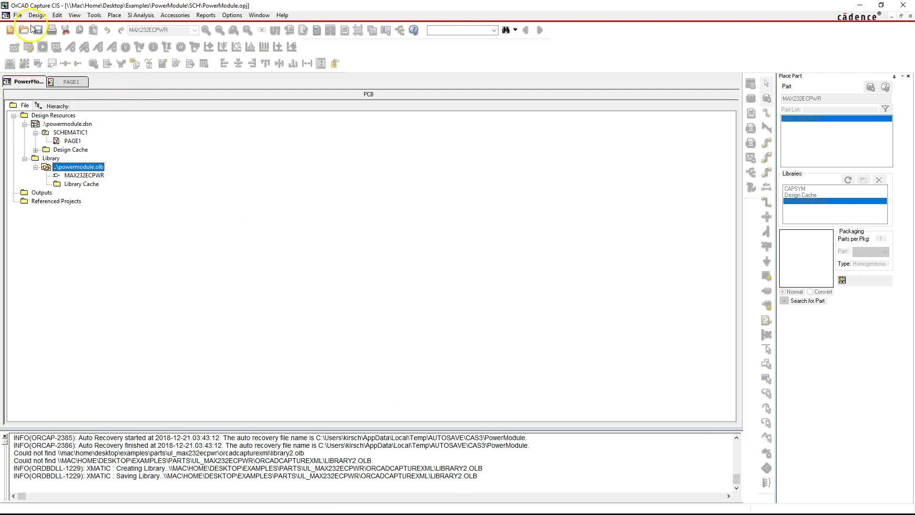
# - Open the new LIBRARY2 library via File > Open > Library
pyautogui.click(17, 15)
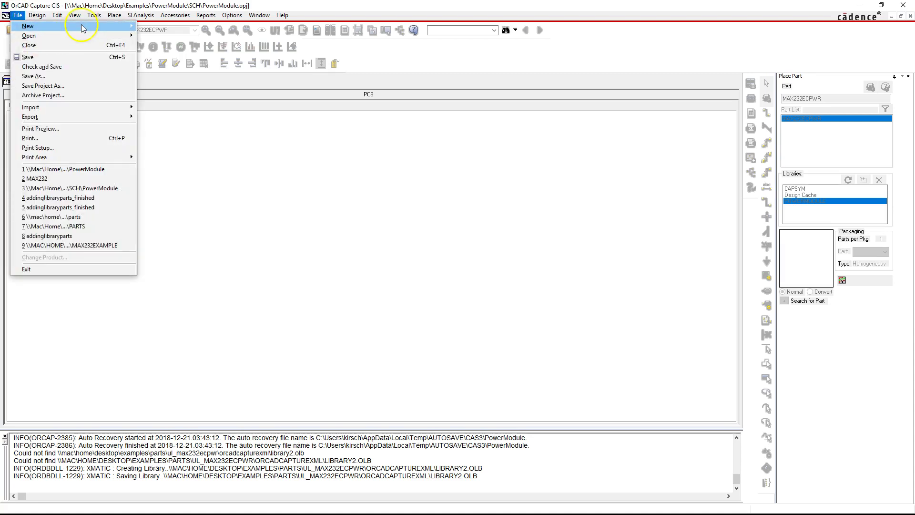
pyautogui.moveTo(114, 36)
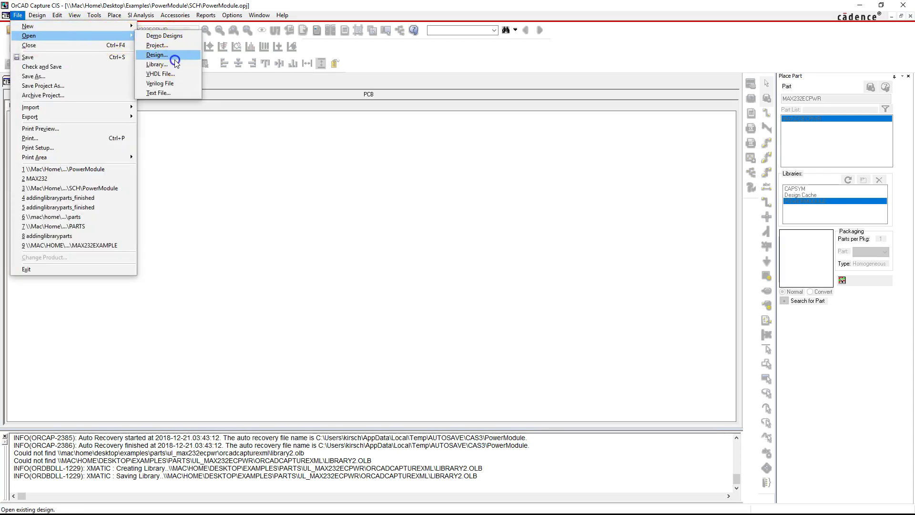
pyautogui.click(175, 64)
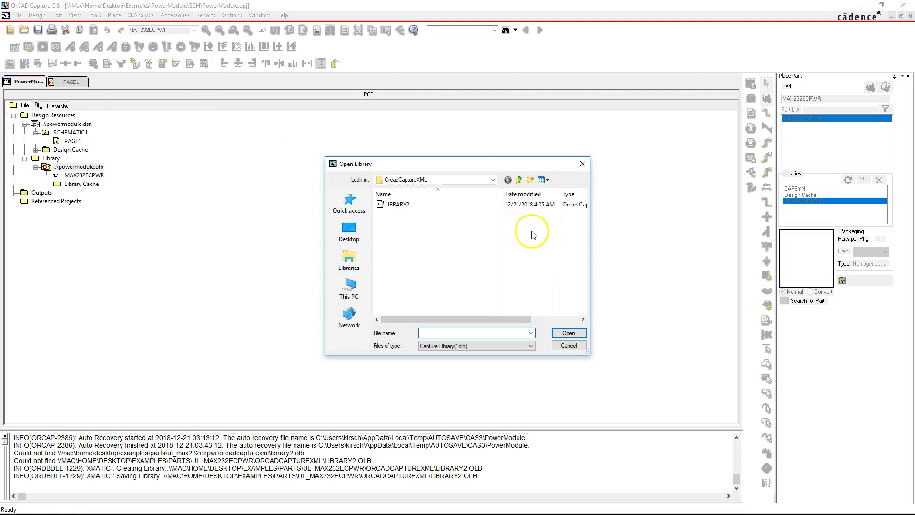
pyautogui.click(448, 205)
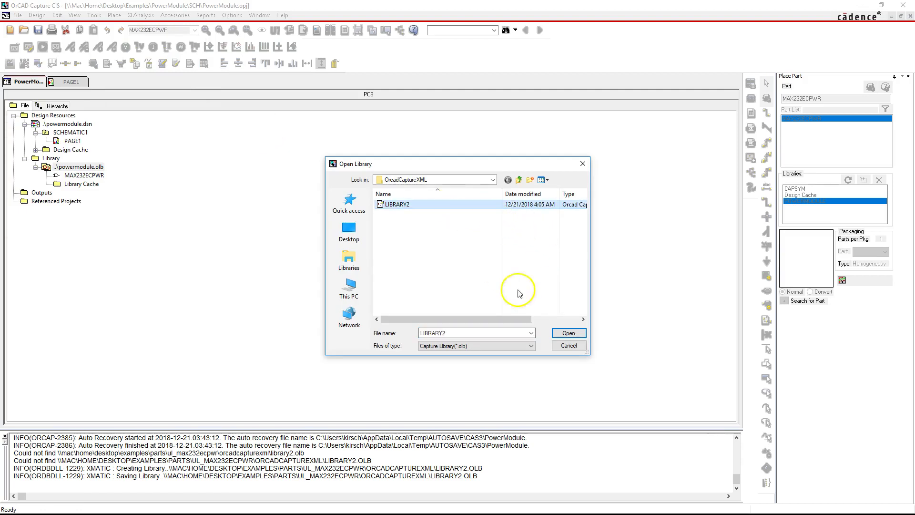
pyautogui.click(568, 333)
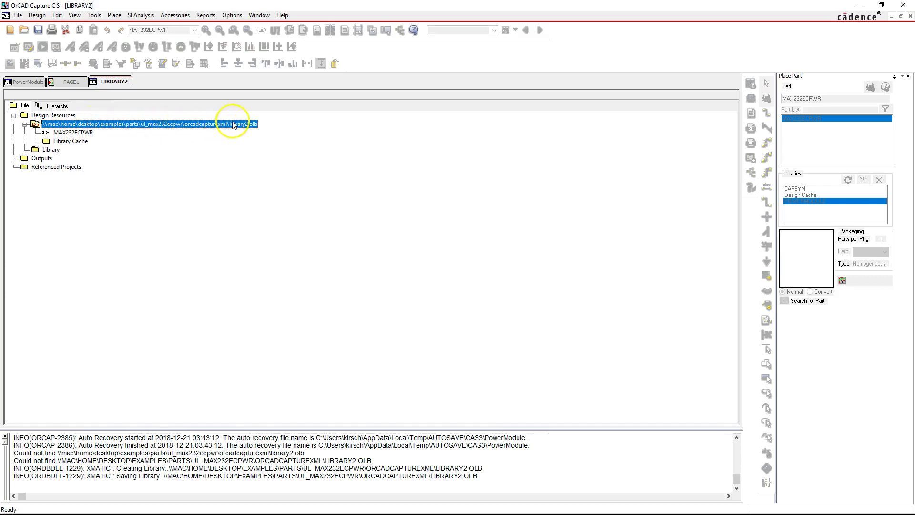
# - Open MAX232ECPWR in the part editor and widen the property sheet to read its values
pyautogui.doubleClick(73, 133)
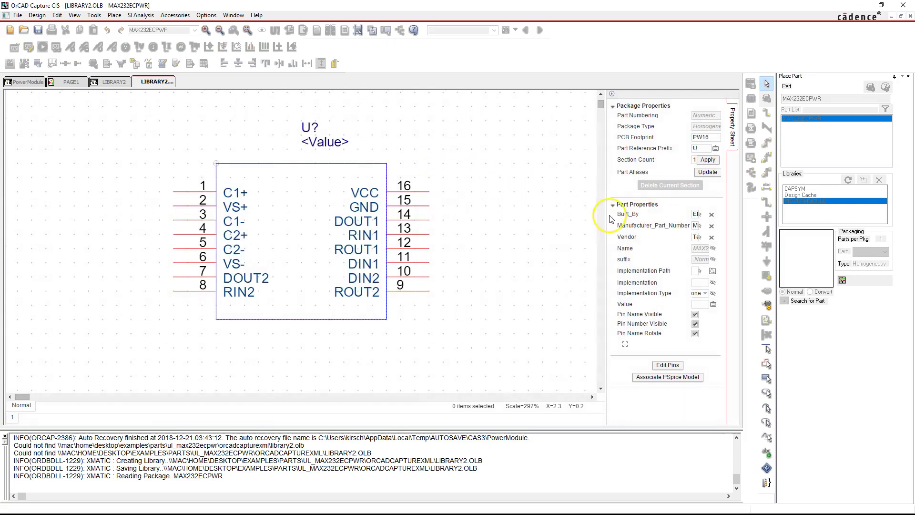
pyautogui.moveTo(606, 213); pyautogui.dragTo(515, 238)
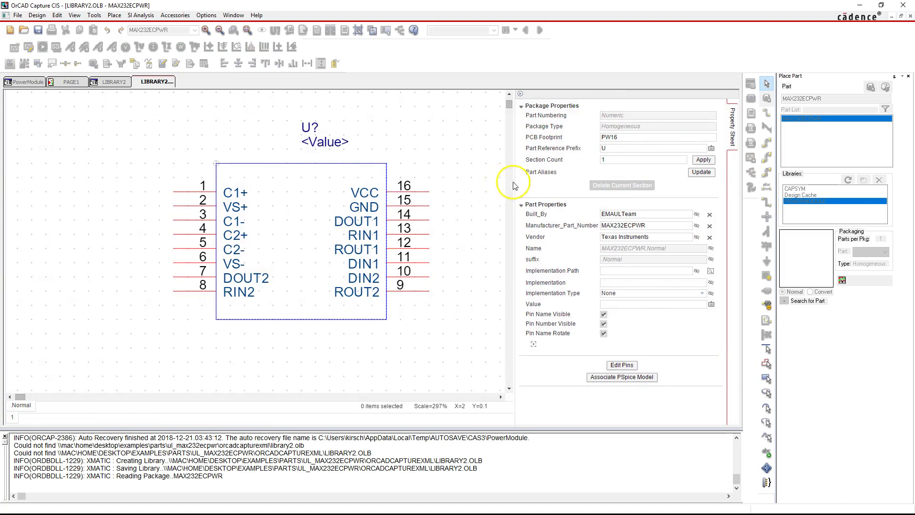
pyautogui.moveTo(514, 180); pyautogui.dragTo(504, 180)
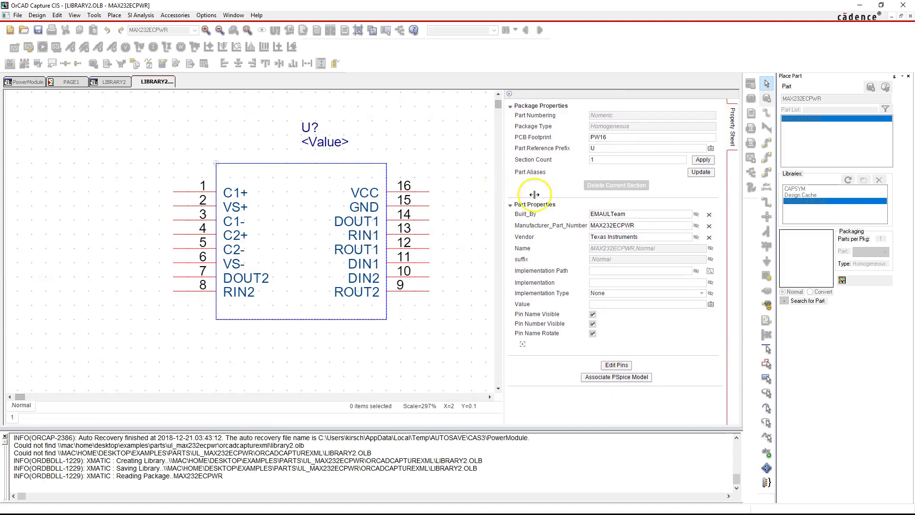
# - Inspect the Manufacturer_Part_Number and Built_By property values, then return to the part editor
pyautogui.click(610, 225)
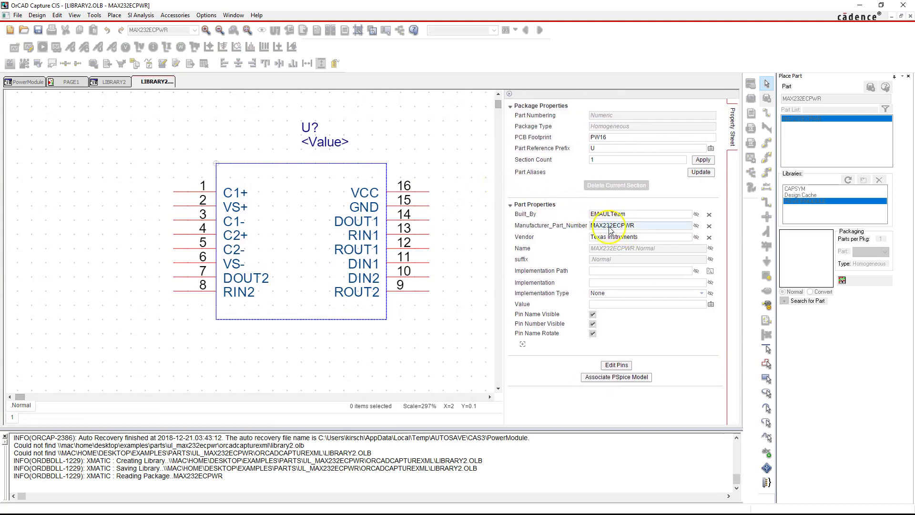
pyautogui.click(641, 228)
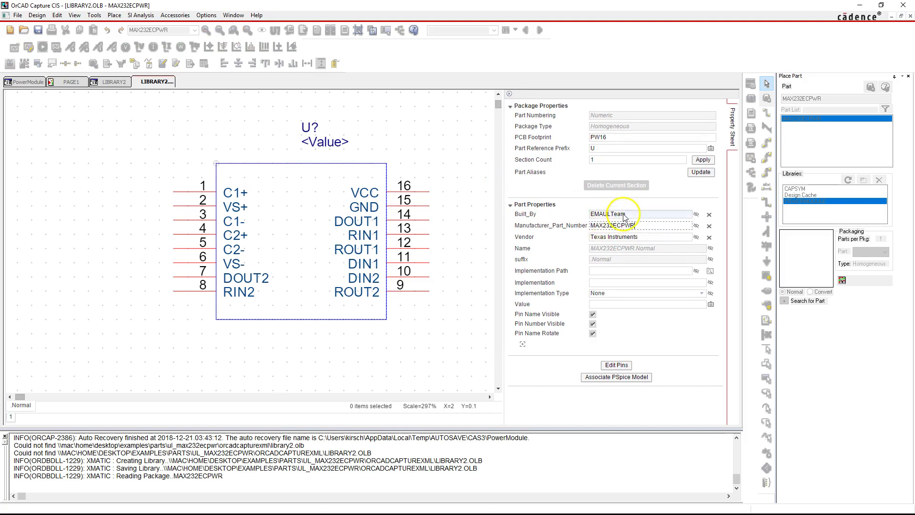
pyautogui.click(622, 215)
pyautogui.press('BackSpace')
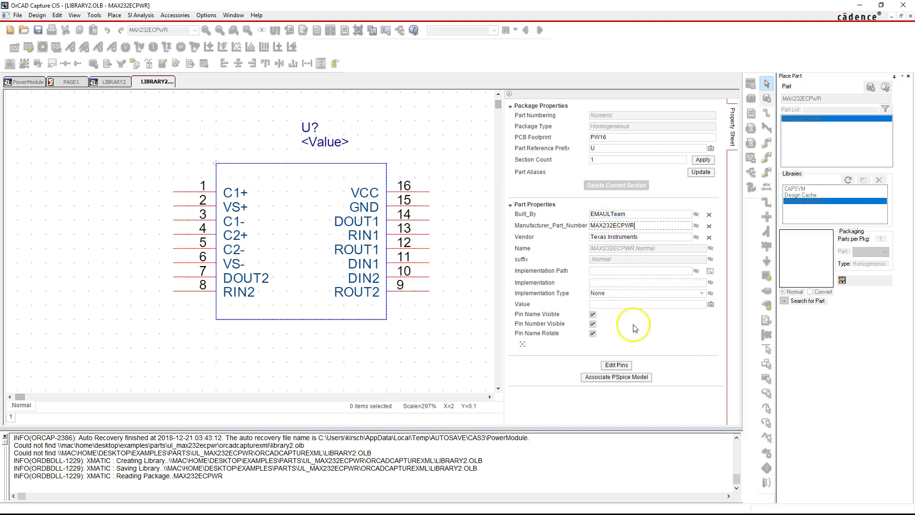
pyautogui.click(158, 84)
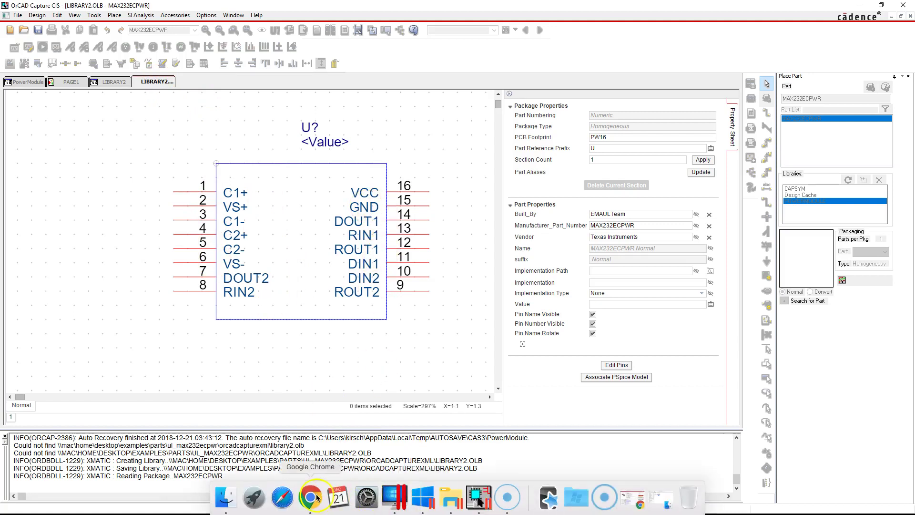
# - Bring the Digi-Key MAX232ECPWR product page back up in Chrome and scroll through it
pyautogui.click(318, 495)
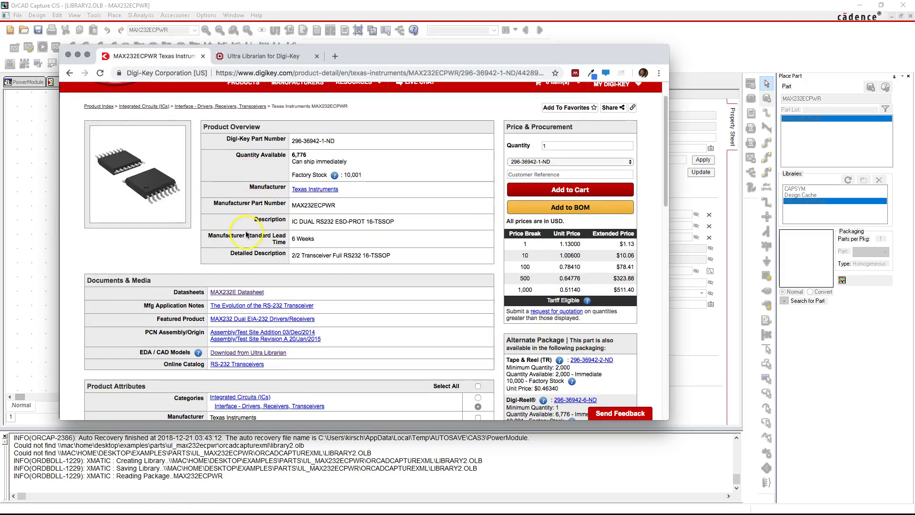
pyautogui.scroll(-1, 238, 267)
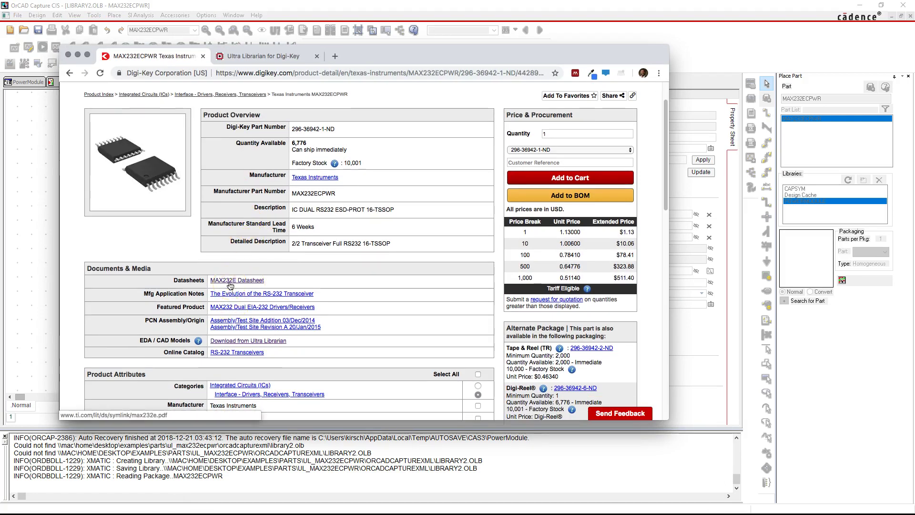
pyautogui.click(183, 248)
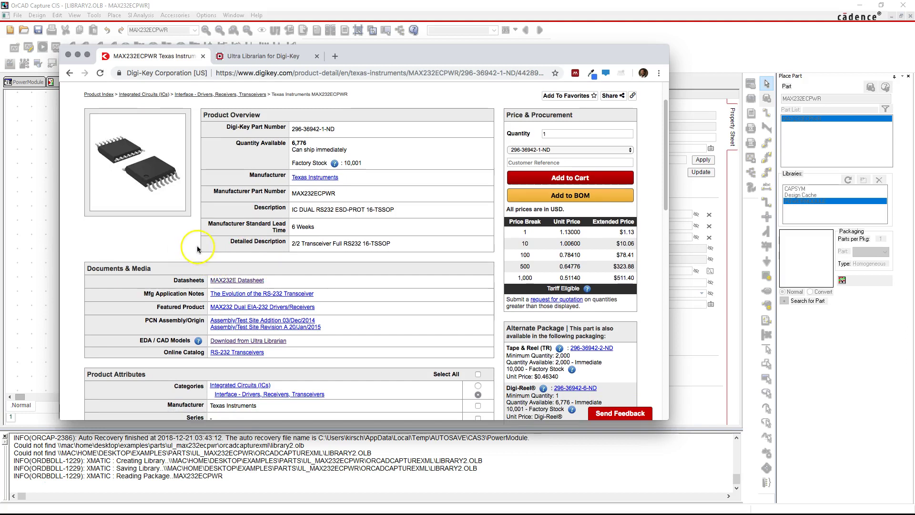